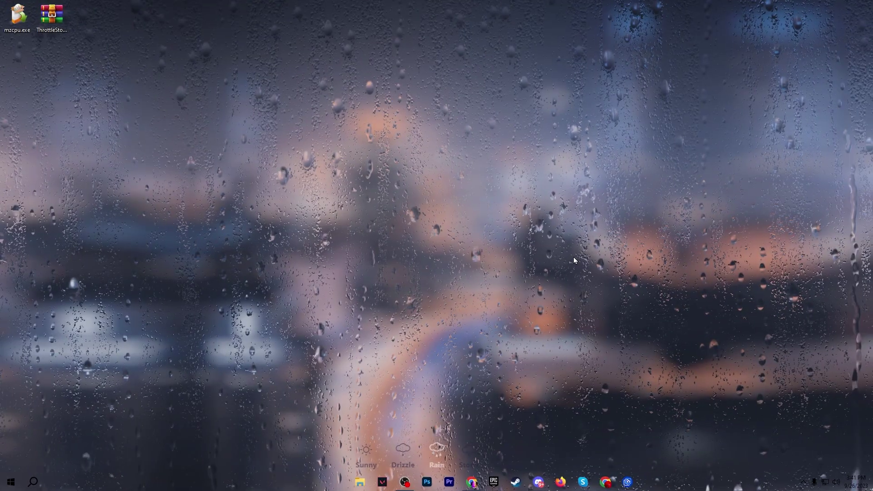
- Open the Windows Run dialog from the desktop with Win+R
{"action": "key", "text": "super+r"}
- Launch the Local Group Policy Editor by running gpedit from the Run box
{"action": "left_click_drag", "start_coordinate": [116, 390], "coordinate": [454, 162]}
{"action": "type", "text": "gpe"}
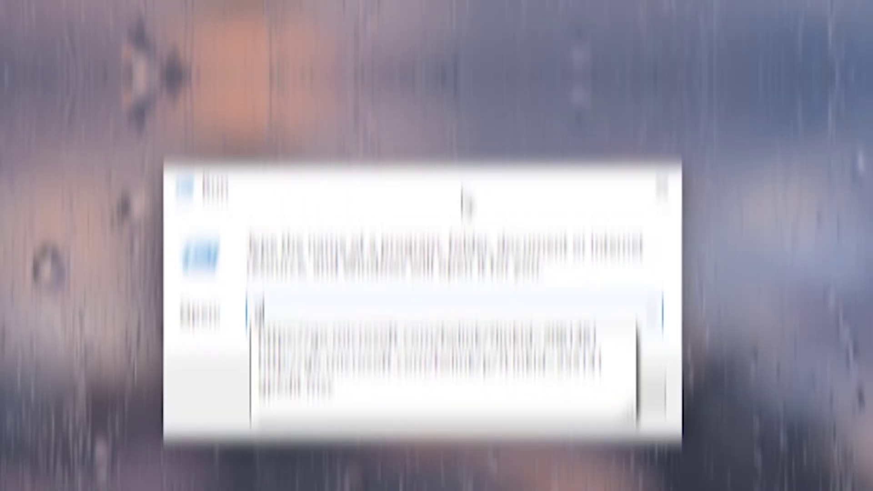
{"action": "key", "text": "Return"}
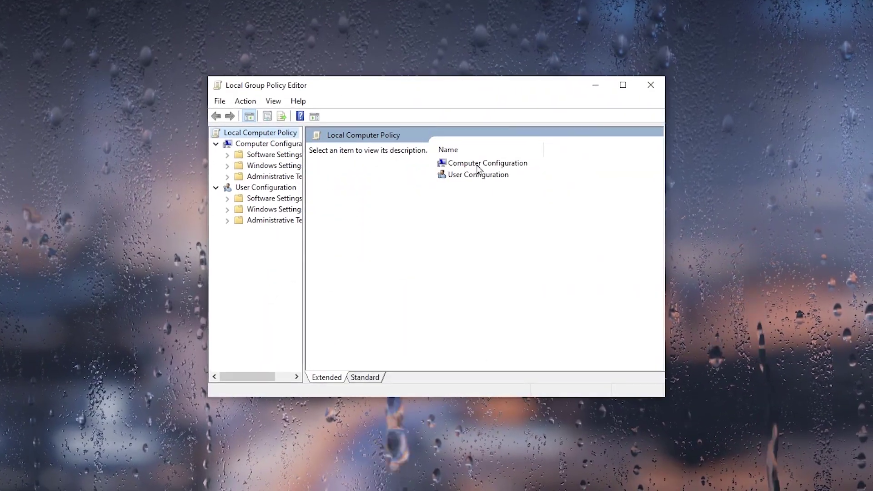
- Go to Administrative Templates > System > Power Management > Power Throttling Settings and open Turn off Power Throttling
{"action": "double_click", "coordinate": [477, 164]}
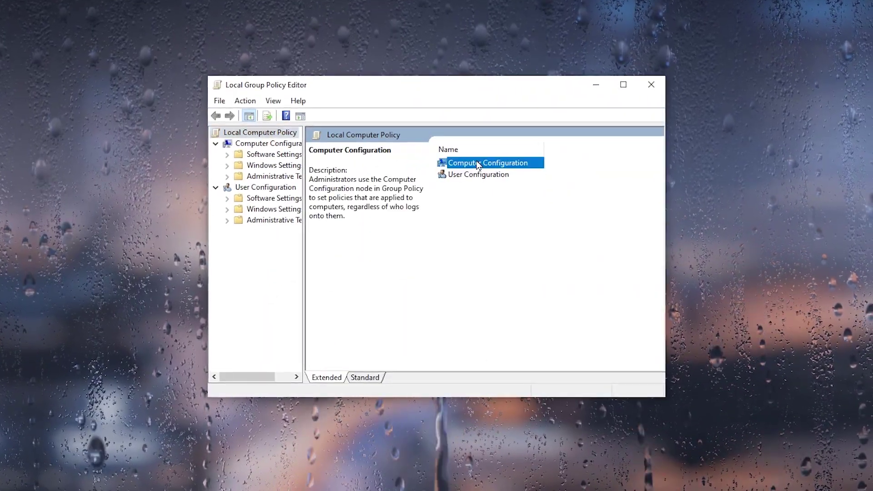
{"action": "double_click", "coordinate": [476, 186]}
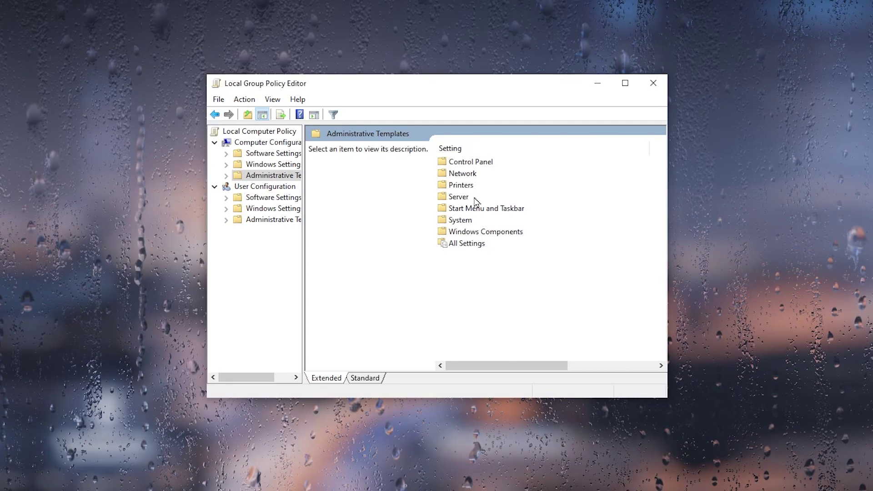
{"action": "double_click", "coordinate": [461, 220]}
{"action": "scroll", "coordinate": [497, 258], "scroll_direction": "down", "scroll_amount": 5}
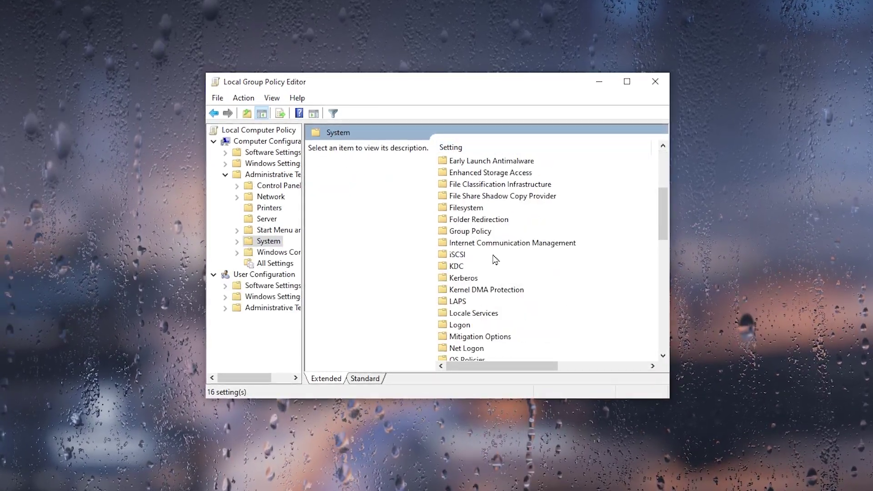
{"action": "scroll", "coordinate": [504, 201], "scroll_direction": "down", "scroll_amount": 2}
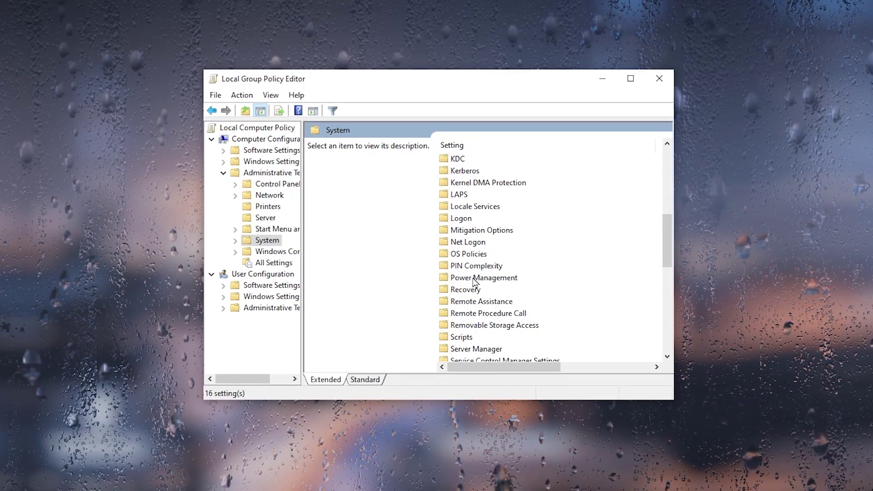
{"action": "double_click", "coordinate": [474, 278]}
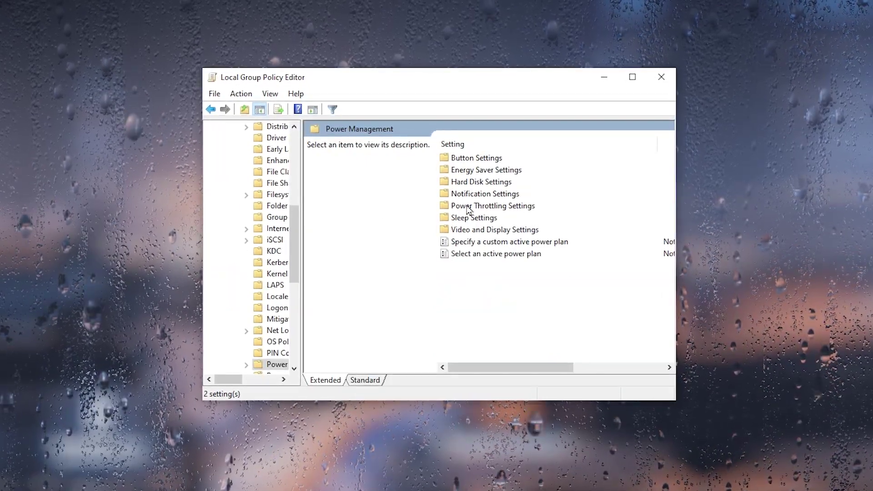
{"action": "double_click", "coordinate": [510, 209]}
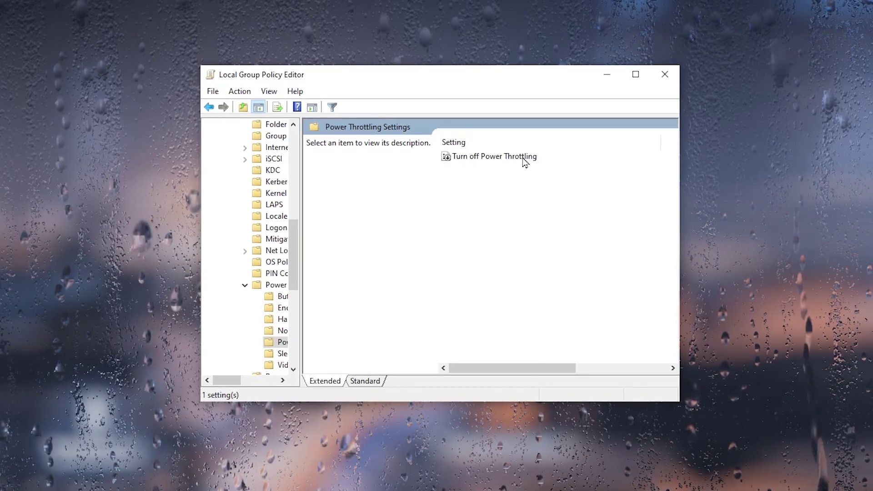
{"action": "double_click", "coordinate": [500, 156]}
- Set Turn off Power Throttling to Enabled, apply it, and close the Group Policy Editor
{"action": "left_click_drag", "start_coordinate": [110, 87], "coordinate": [448, 90]}
{"action": "left_click", "coordinate": [279, 147]}
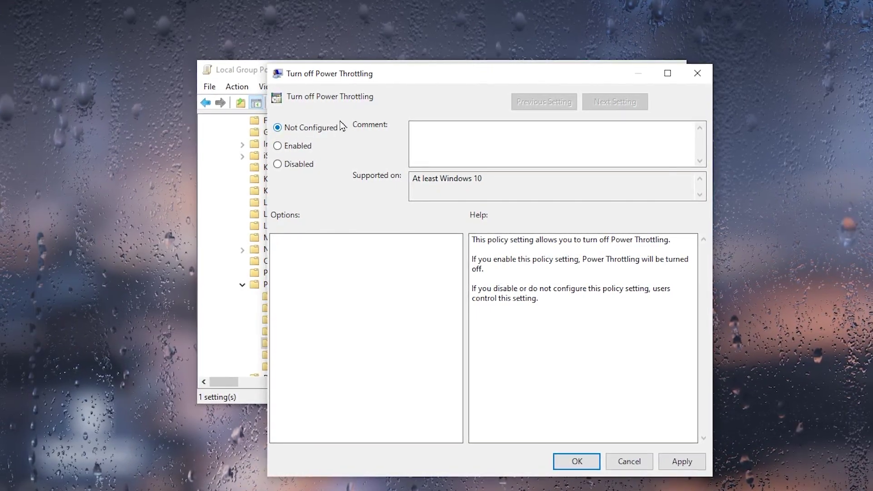
{"action": "left_click", "coordinate": [278, 145]}
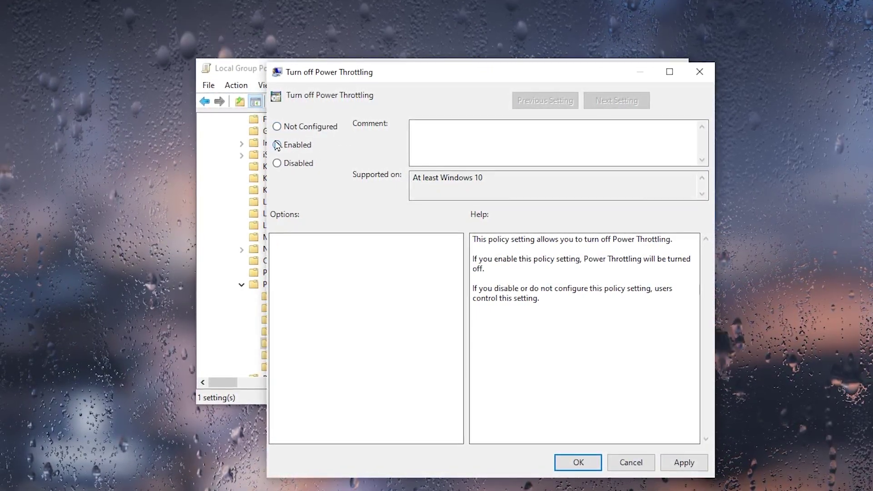
{"action": "left_click", "coordinate": [685, 463]}
{"action": "left_click", "coordinate": [580, 464]}
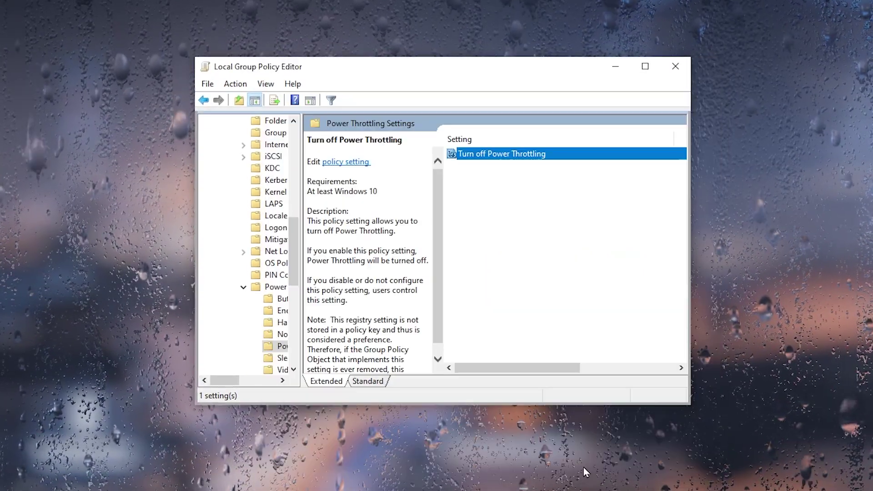
{"action": "left_click", "coordinate": [676, 67]}
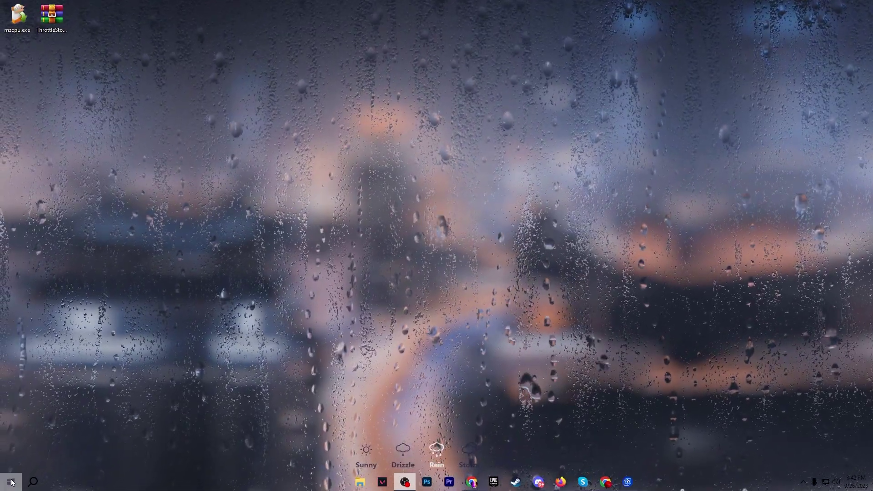
- Open Device Manager from the Win+X menu and bring up the High precision event timer's actions under System devices
{"action": "right_click", "coordinate": [11, 482]}
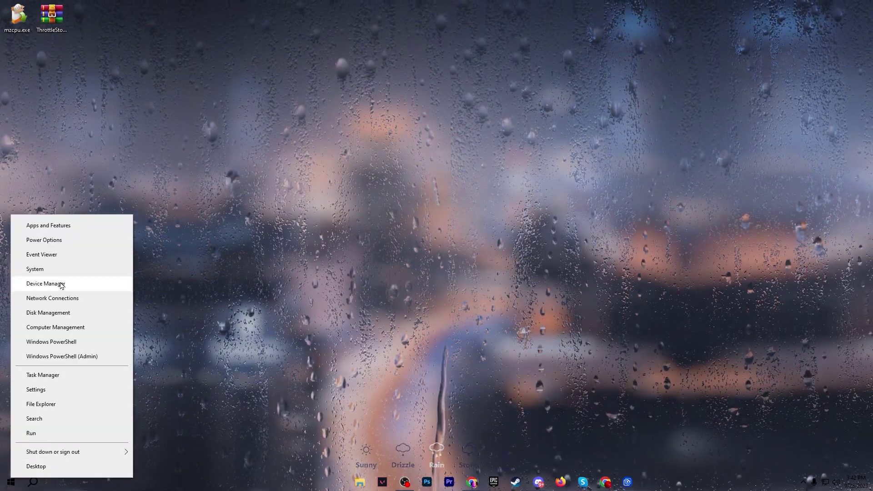
{"action": "left_click", "coordinate": [50, 284]}
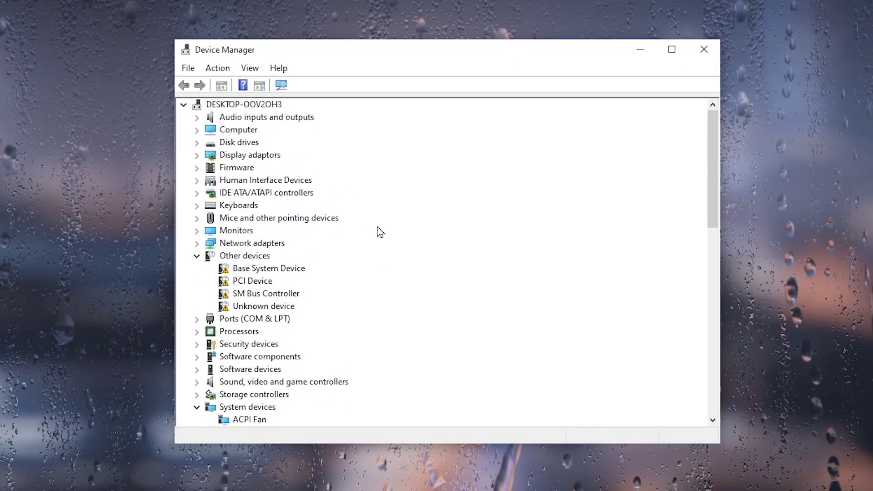
{"action": "scroll", "coordinate": [378, 228], "scroll_direction": "down", "scroll_amount": 4}
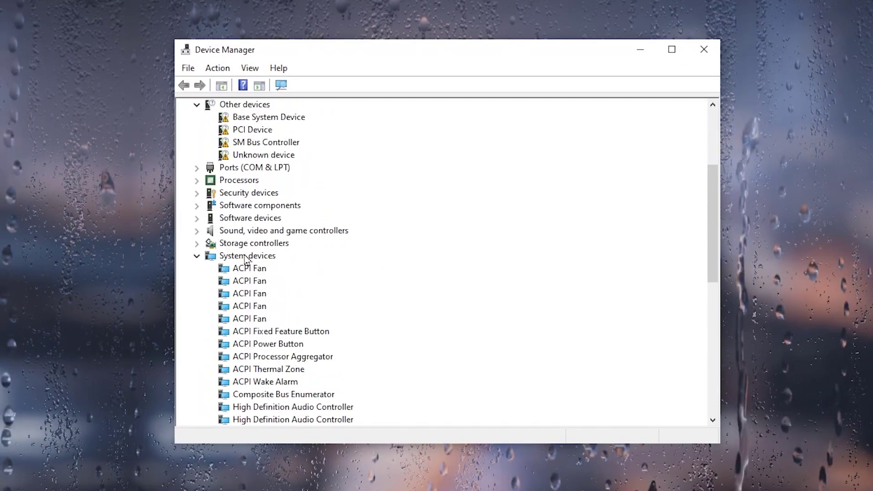
{"action": "scroll", "coordinate": [246, 259], "scroll_direction": "down", "scroll_amount": 1}
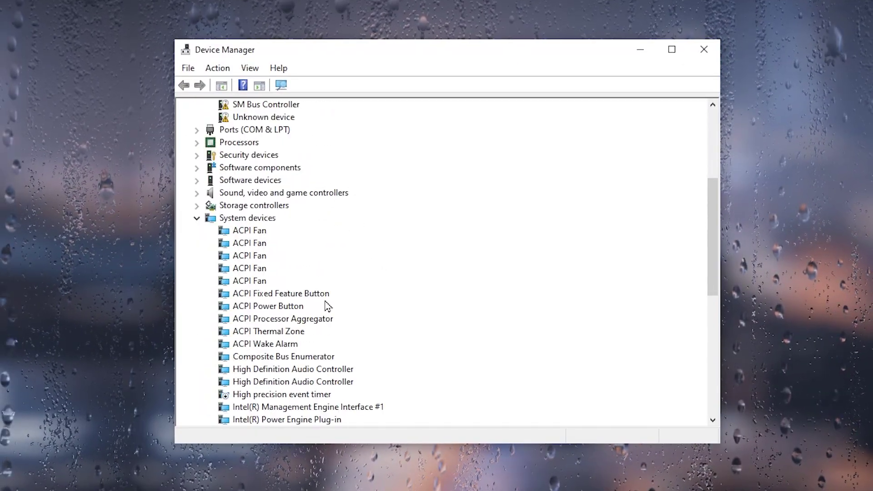
{"action": "right_click", "coordinate": [270, 400]}
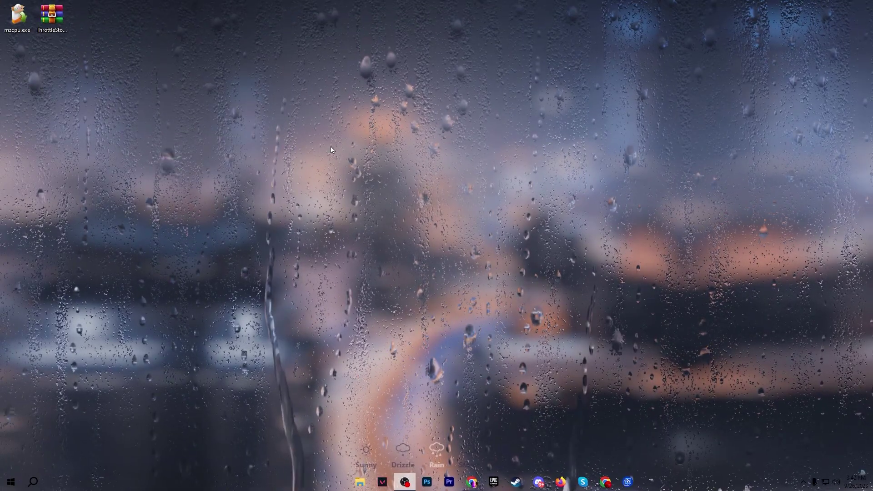
- Move the mzcpu.exe and ThrottleStop icons to mid-desktop and scroll through the pcsting.com home page
{"action": "left_click_drag", "start_coordinate": [107, 54], "coordinate": [2, 2]}
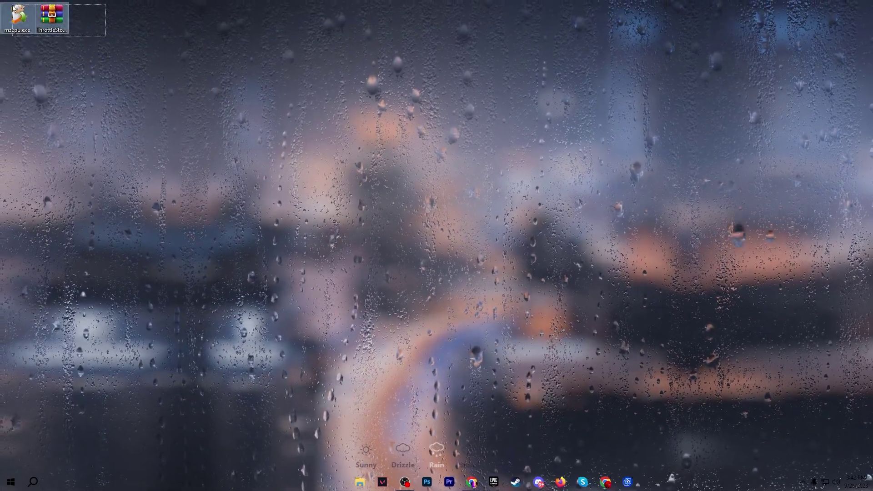
{"action": "left_click_drag", "start_coordinate": [52, 17], "coordinate": [346, 207]}
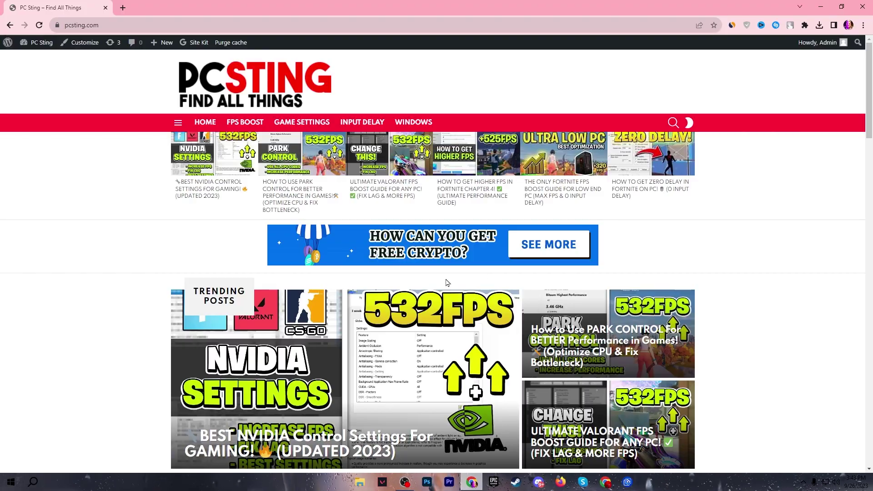
{"action": "scroll", "coordinate": [279, 227], "scroll_direction": "down", "scroll_amount": 4}
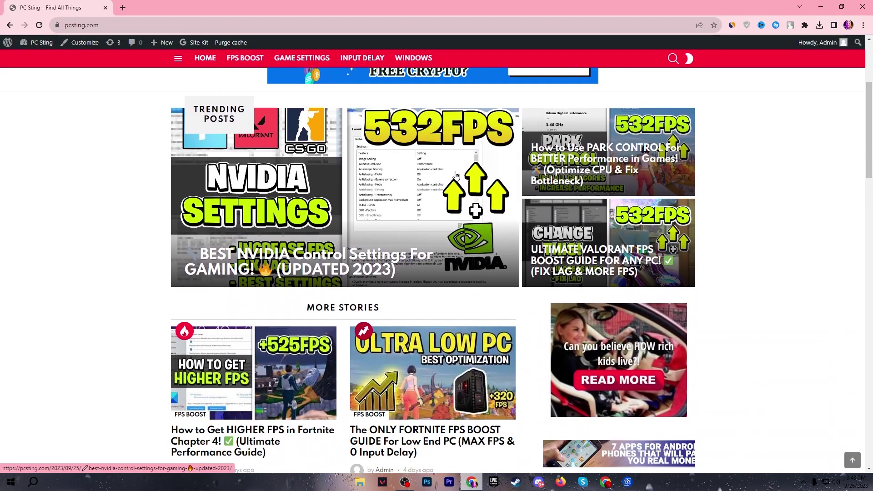
{"action": "scroll", "coordinate": [457, 176], "scroll_direction": "up", "scroll_amount": 3}
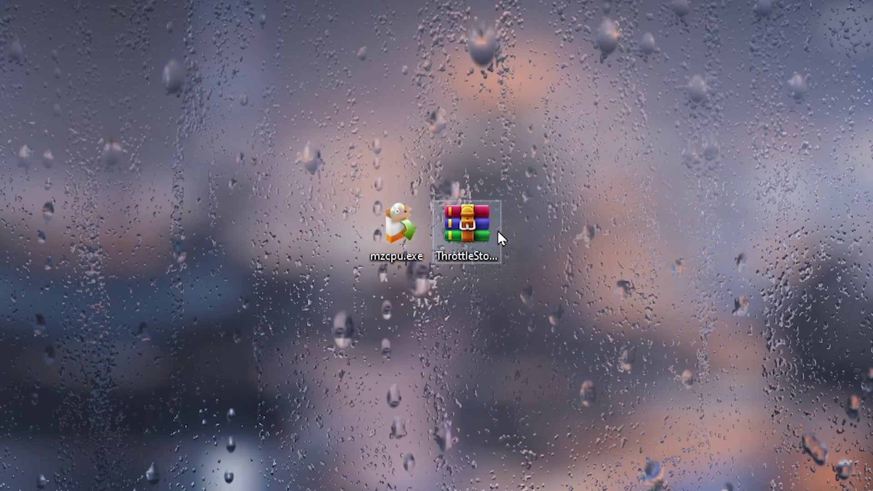
- Run ThrottleStop.exe from ThrottleStop_9.6.zip as administrator, accept the risk warning, and select the Game profile
{"action": "double_click", "coordinate": [486, 224]}
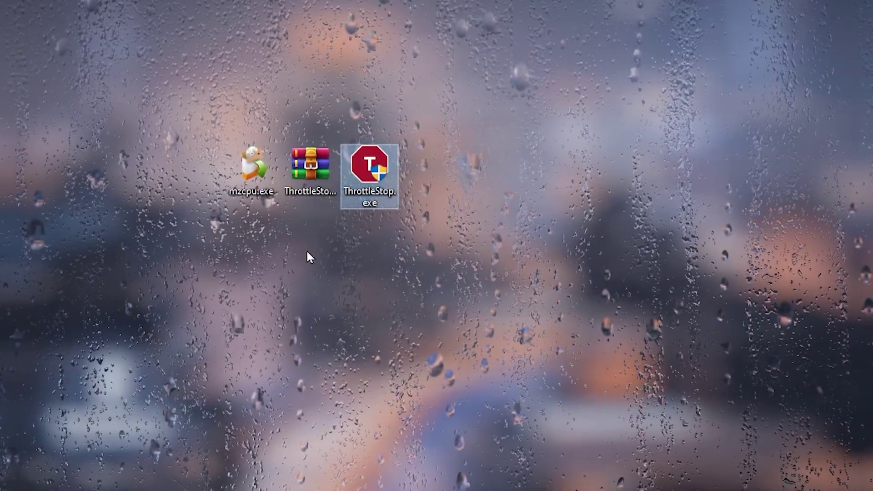
{"action": "double_click", "coordinate": [369, 163]}
{"action": "left_click", "coordinate": [271, 318]}
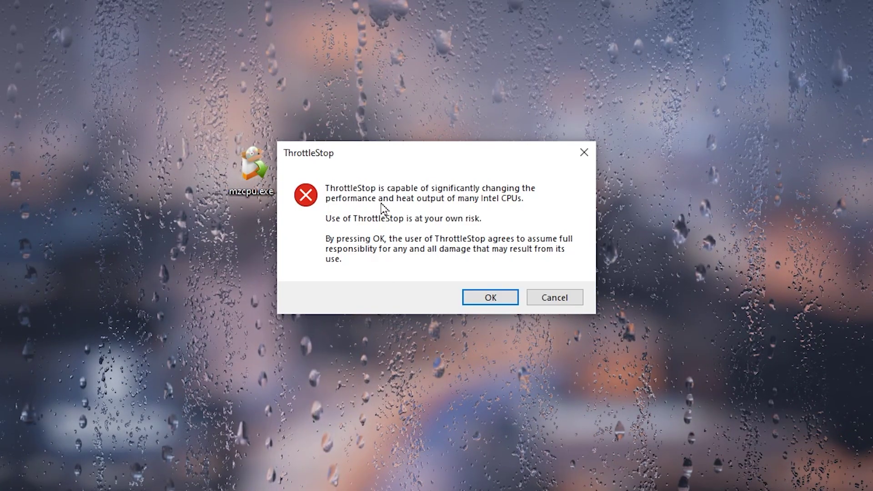
{"action": "left_click", "coordinate": [497, 297]}
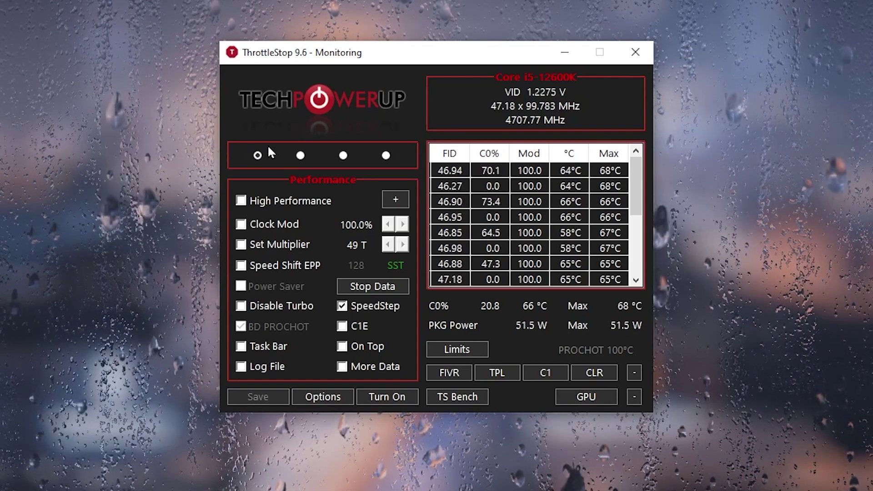
{"action": "left_click", "coordinate": [301, 155]}
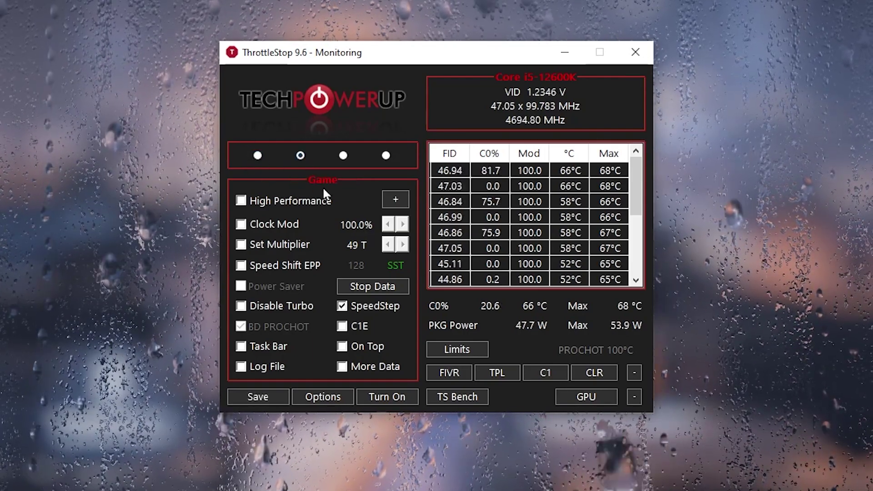
- Switch through the profiles to Performance and enable its High Performance power plan
{"action": "left_click", "coordinate": [342, 157]}
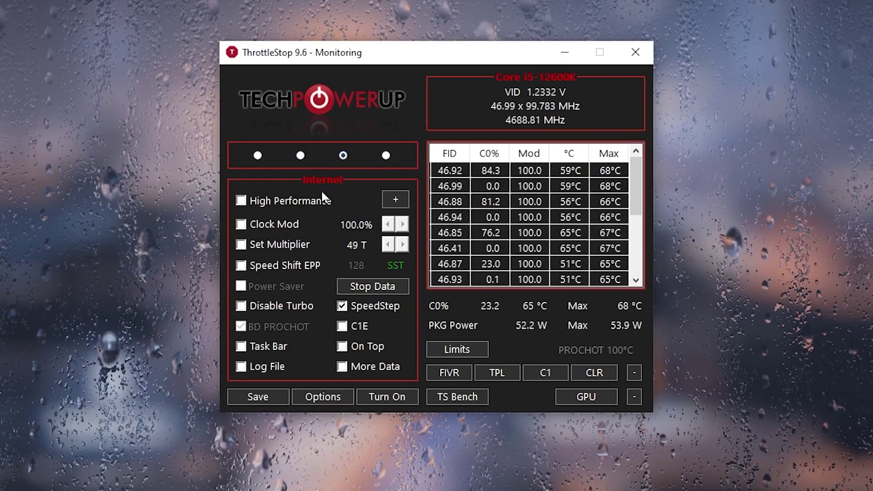
{"action": "left_click", "coordinate": [386, 156]}
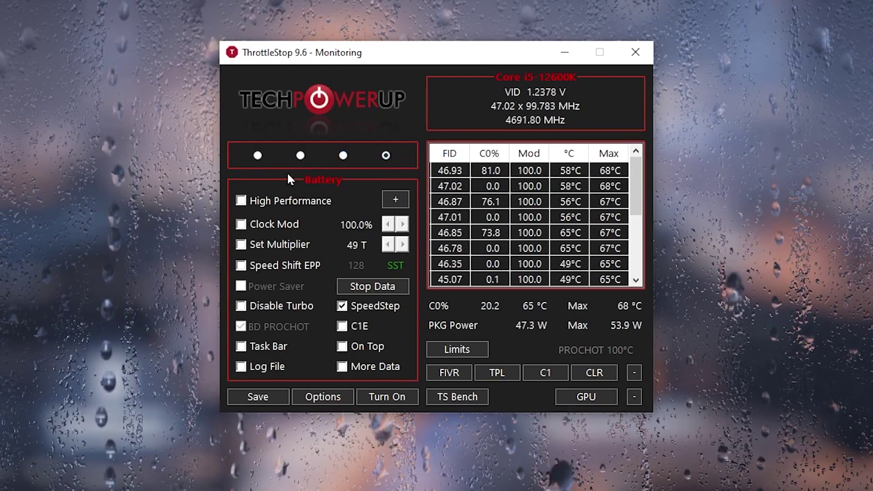
{"action": "left_click", "coordinate": [260, 155]}
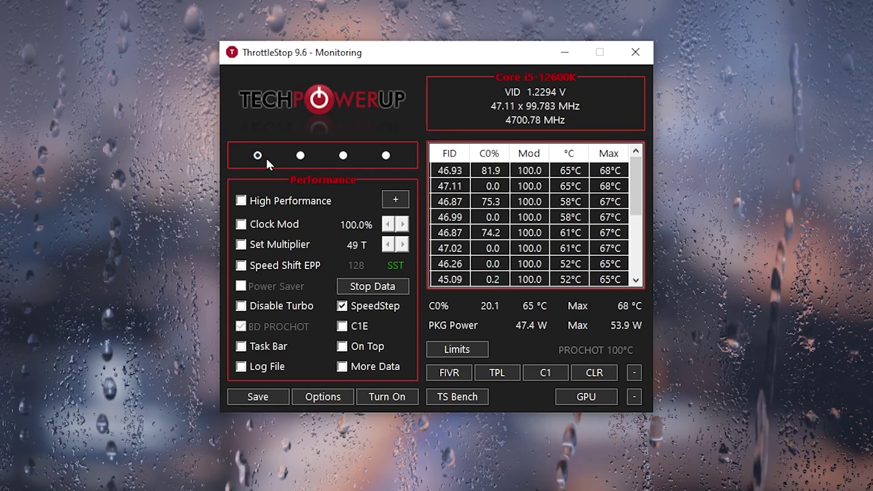
{"action": "left_click", "coordinate": [242, 203]}
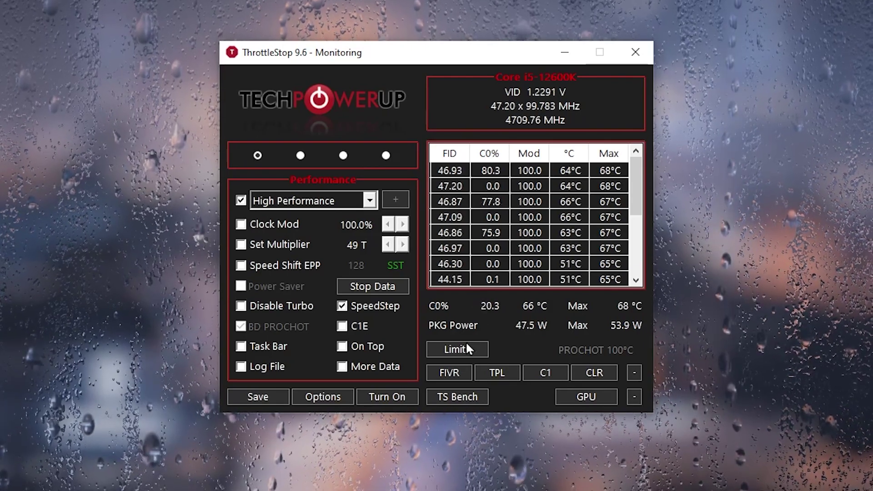
{"action": "left_click", "coordinate": [448, 372]}
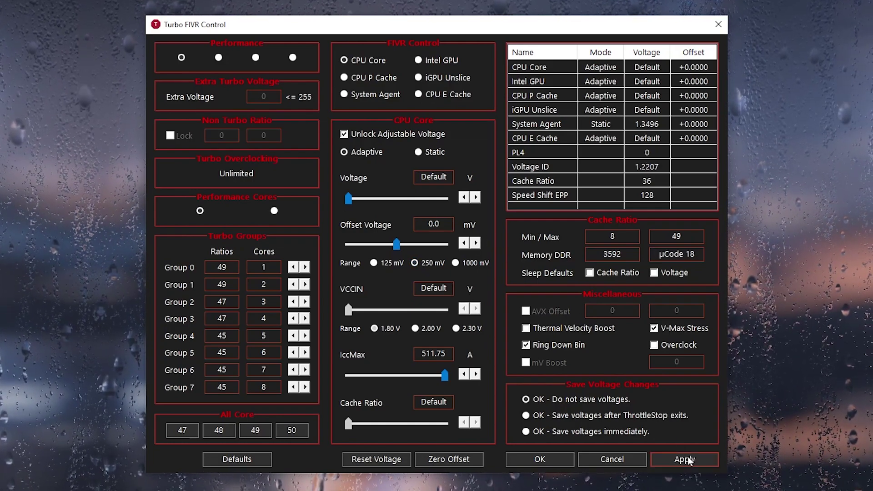
{"action": "left_click", "coordinate": [546, 461]}
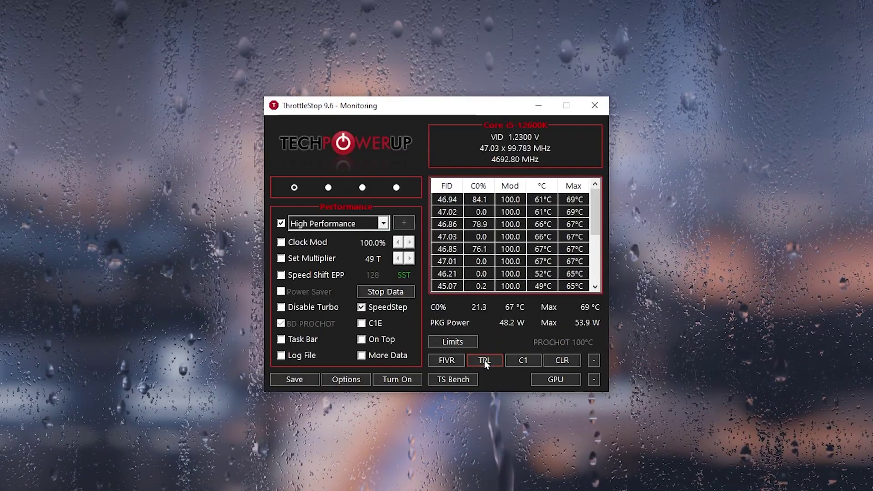
- Unlock the PL1 135 and PL2 180 power limits in the TPL window and apply them
{"action": "left_click", "coordinate": [485, 360]}
{"action": "left_click_drag", "start_coordinate": [636, 113], "coordinate": [334, 70]}
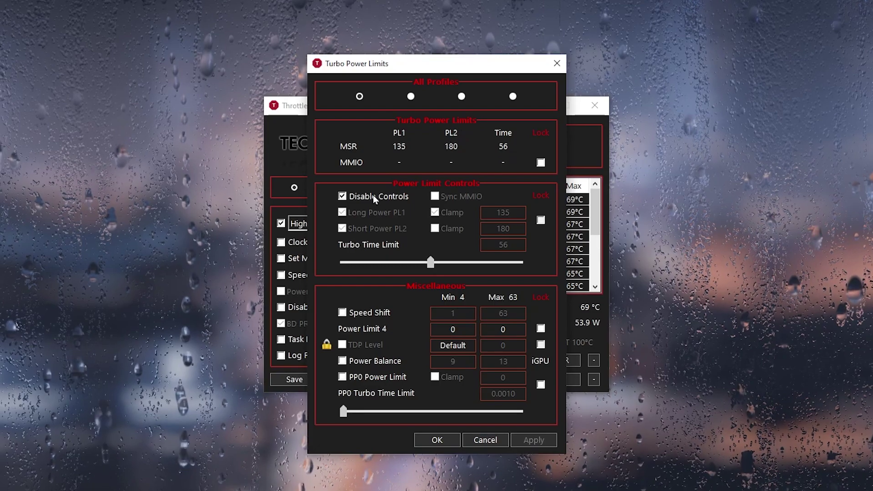
{"action": "left_click", "coordinate": [344, 196]}
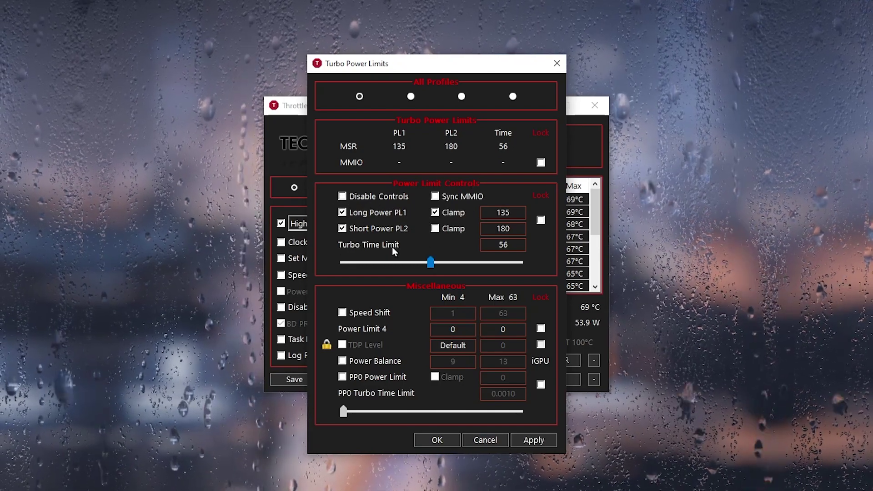
{"action": "left_click", "coordinate": [531, 440]}
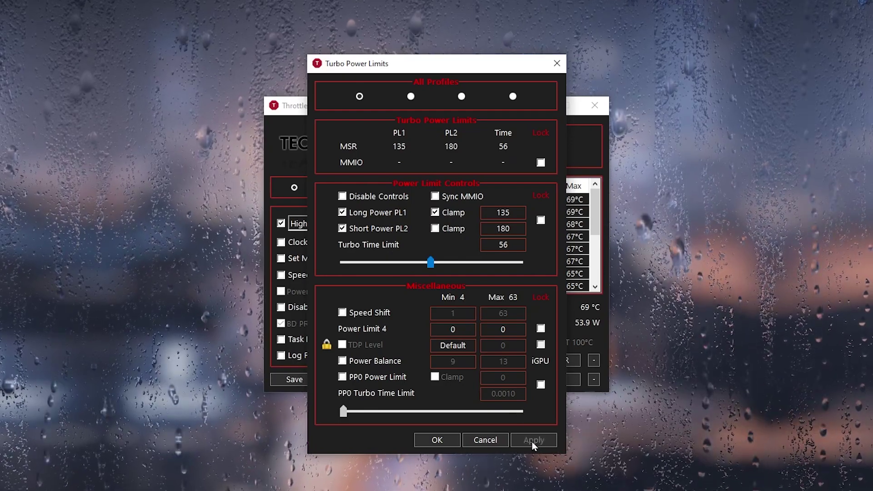
{"action": "left_click", "coordinate": [440, 439]}
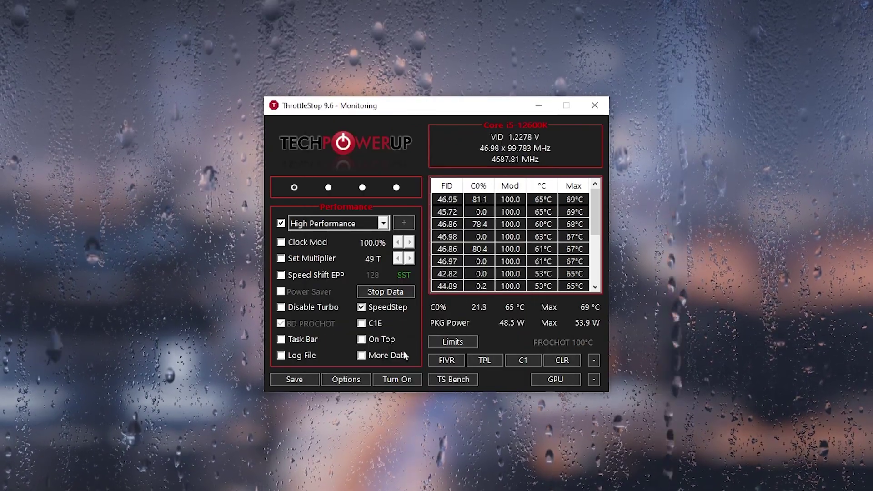
- Turn ThrottleStop on, save its settings, and minimize it to the tray
{"action": "left_click", "coordinate": [390, 378]}
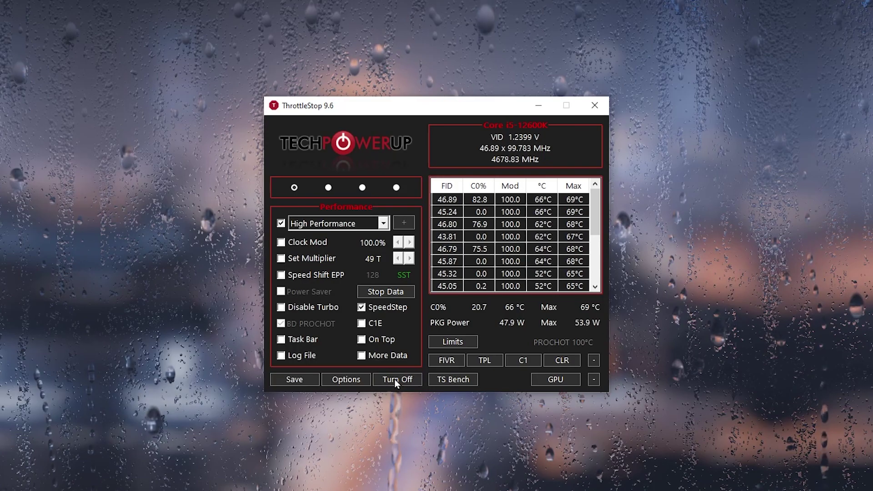
{"action": "left_click", "coordinate": [302, 379]}
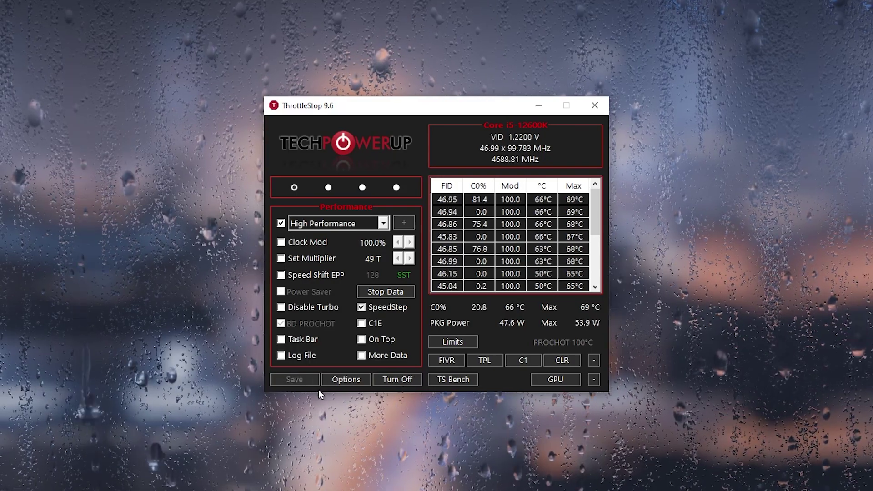
{"action": "left_click", "coordinate": [538, 105]}
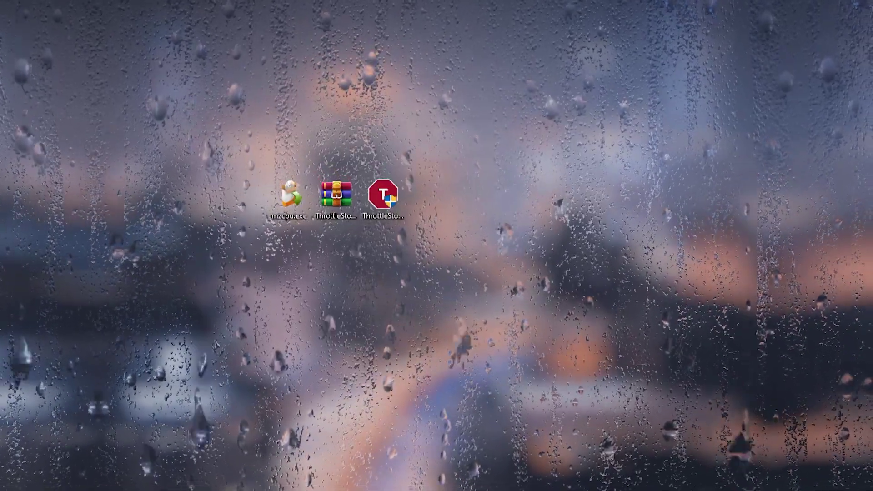
- Check the hidden tray icons for ThrottleStop, then launch mzcpu.exe from the desktop
{"action": "left_click", "coordinate": [776, 479]}
{"action": "mouse_move", "coordinate": [782, 459]}
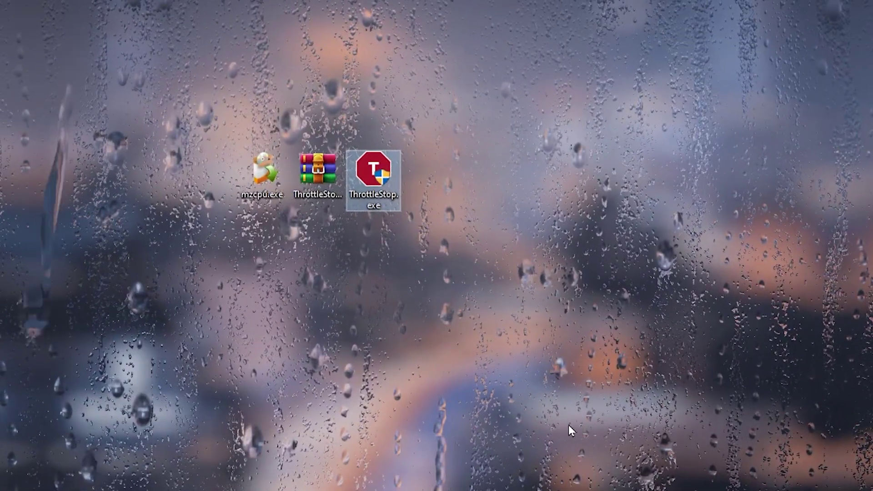
{"action": "mouse_move", "coordinate": [263, 177]}
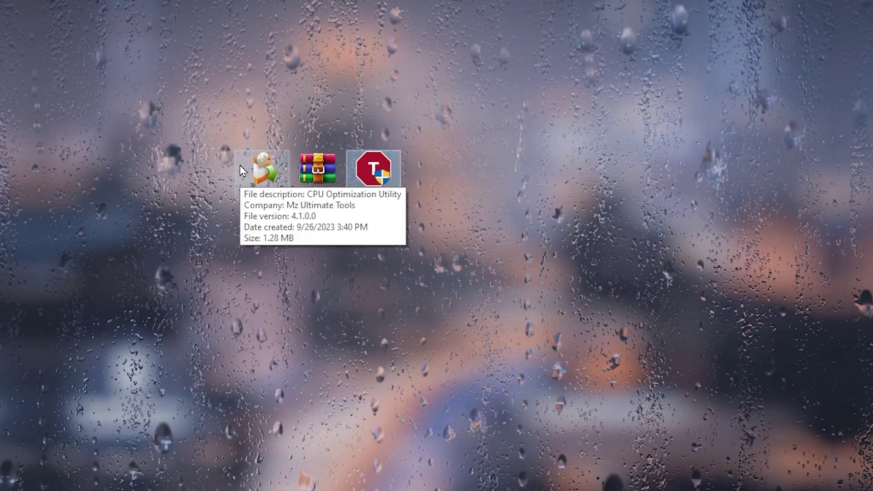
{"action": "double_click", "coordinate": [242, 170]}
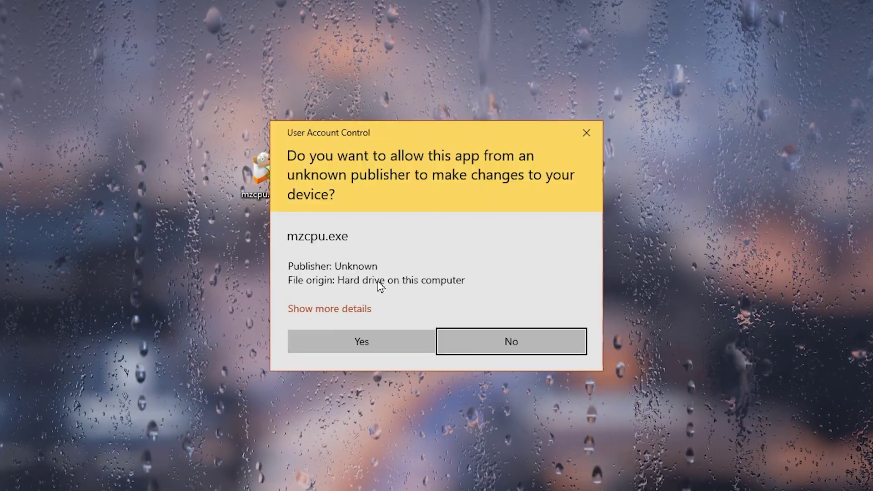
- Approve the UAC prompt and install Mz CPU Accelerator with the default language, location and tasks
{"action": "left_click", "coordinate": [363, 344]}
{"action": "left_click", "coordinate": [453, 271]}
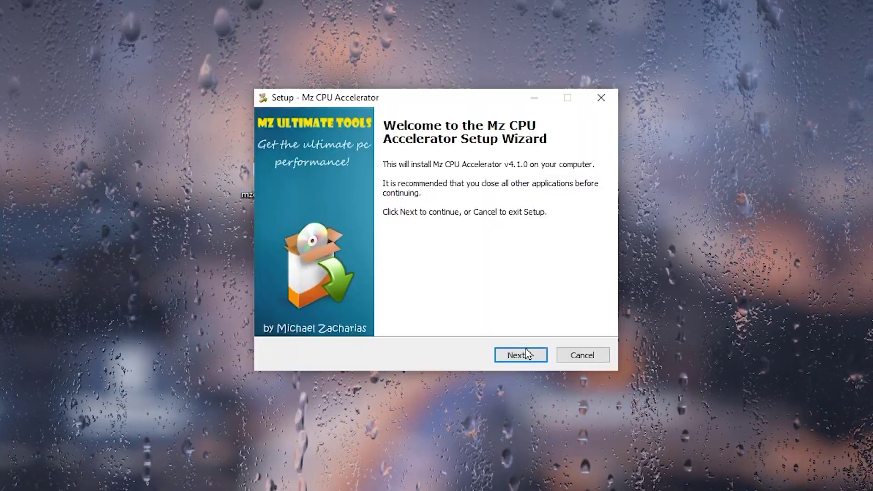
{"action": "left_click", "coordinate": [528, 354]}
{"action": "left_click", "coordinate": [530, 356]}
{"action": "left_click", "coordinate": [530, 357]}
{"action": "left_click", "coordinate": [531, 358]}
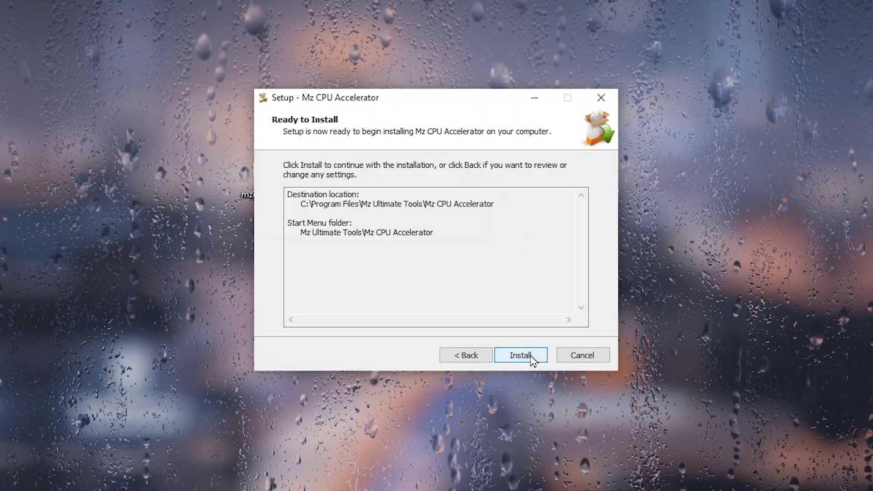
{"action": "left_click", "coordinate": [532, 358]}
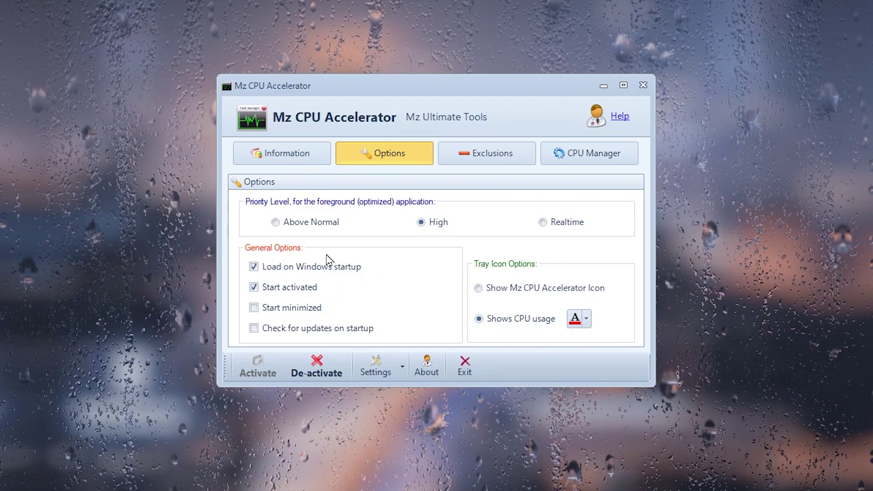
- On the Information tab, cycle acceleration off and on twice, leaving it active
{"action": "left_click", "coordinate": [287, 160]}
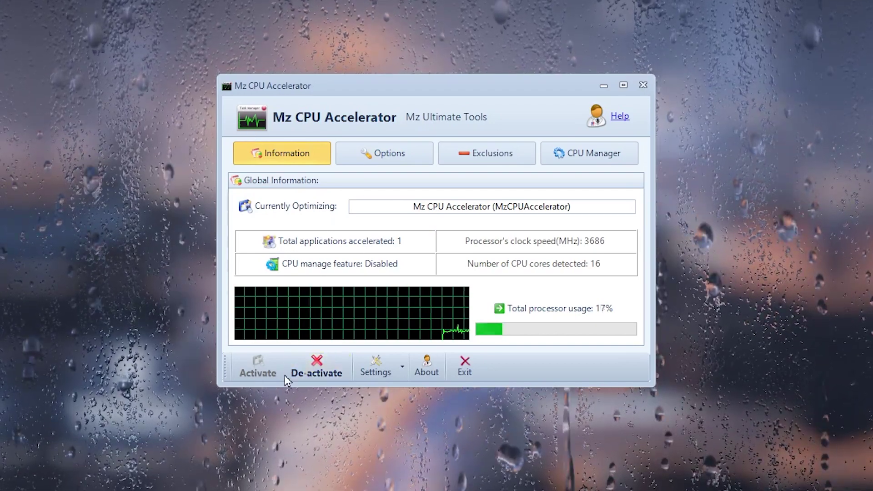
{"action": "left_click", "coordinate": [312, 374]}
{"action": "left_click", "coordinate": [258, 369]}
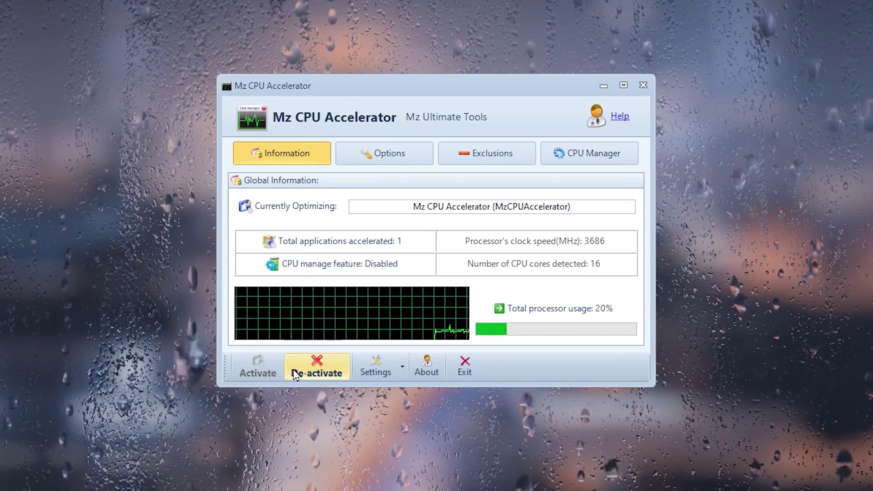
{"action": "left_click", "coordinate": [318, 375]}
{"action": "left_click", "coordinate": [252, 369]}
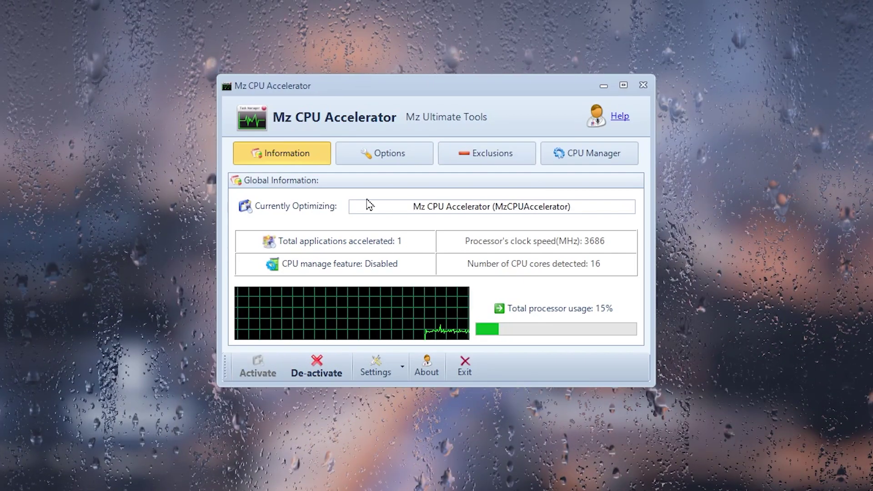
- Minimize Mz CPU Accelerator so it keeps optimizing in the background, checking the hidden tray icons
{"action": "left_click", "coordinate": [603, 85]}
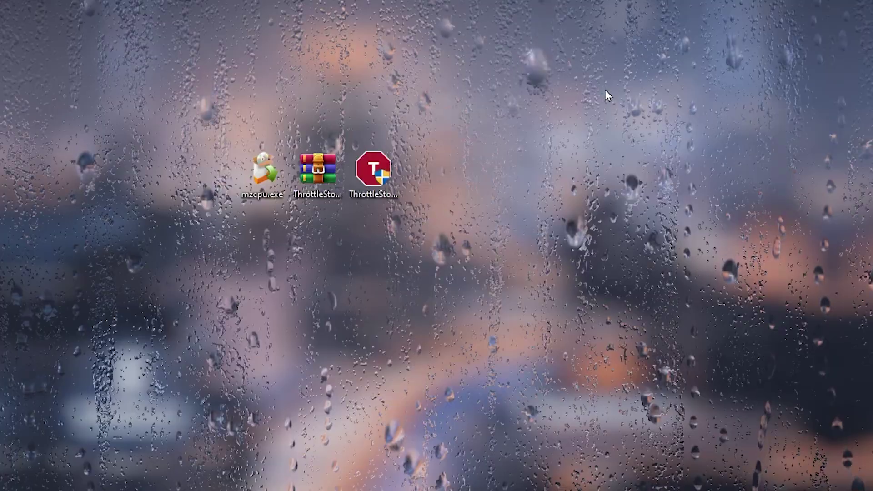
{"action": "left_click", "coordinate": [804, 482]}
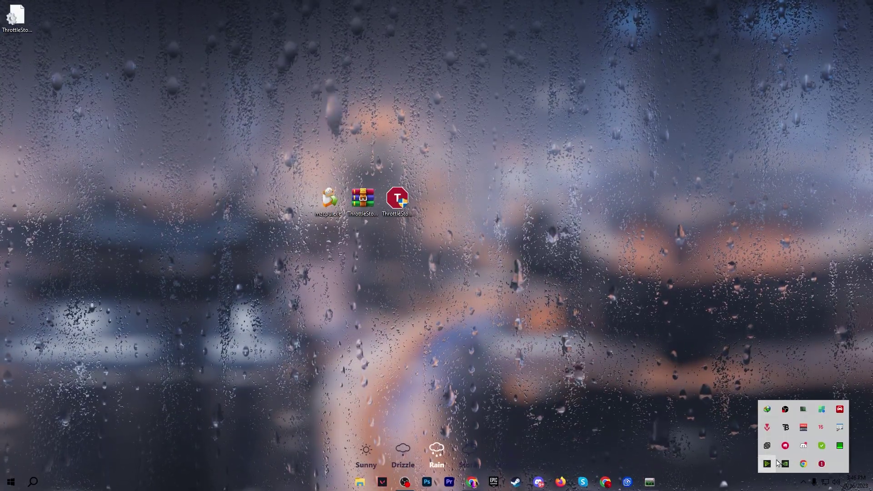
{"action": "left_click", "coordinate": [803, 483]}
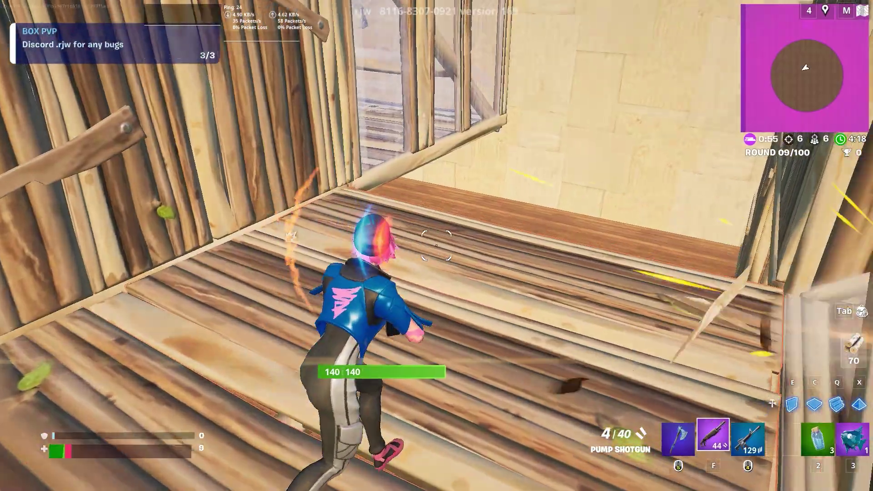